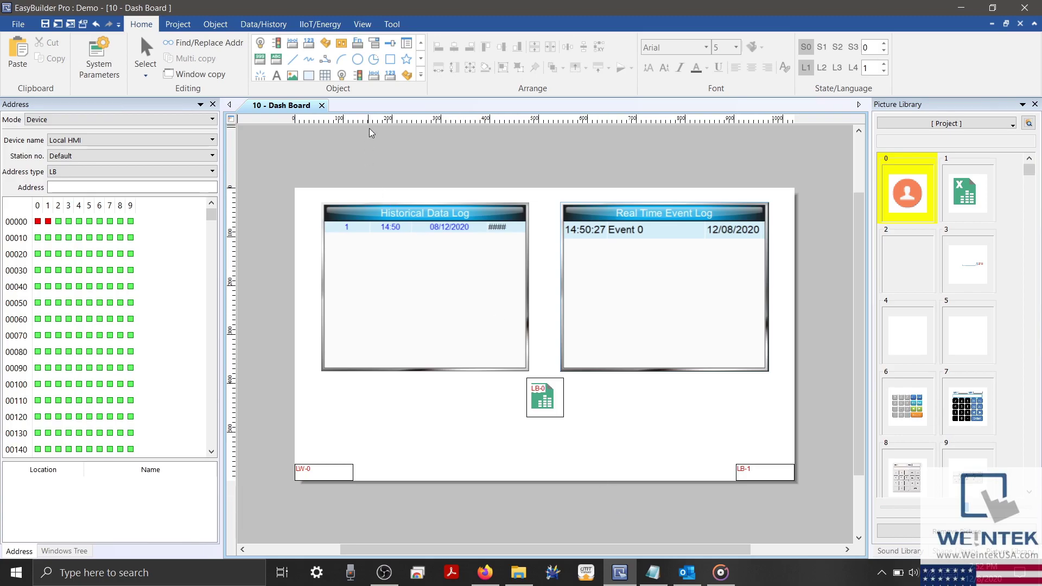
# - Open the Data Sampling object list from the Data/History ribbon, showing the Data Sample entry
pyautogui.click(274, 27)
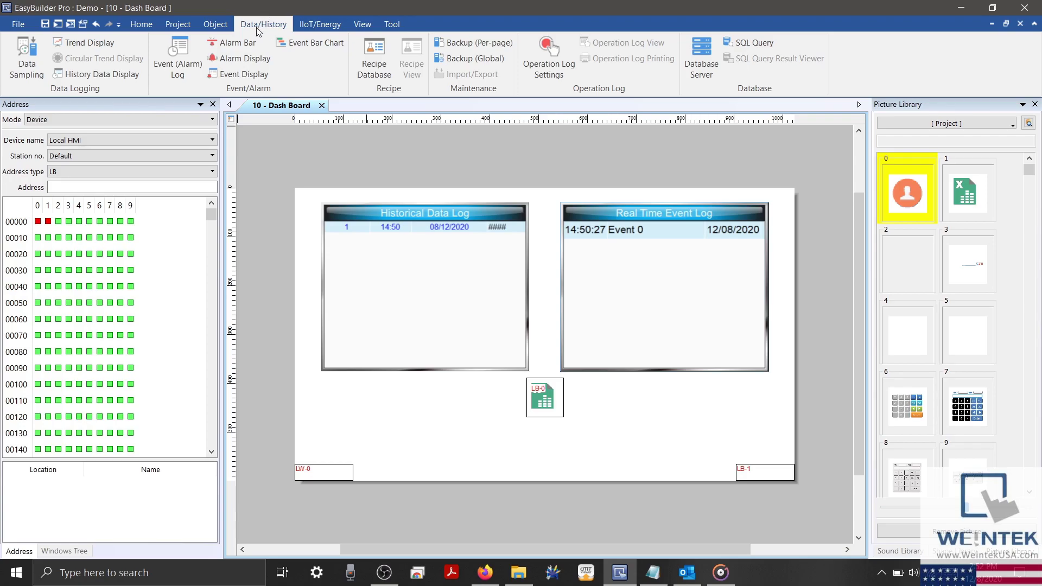
pyautogui.click(30, 55)
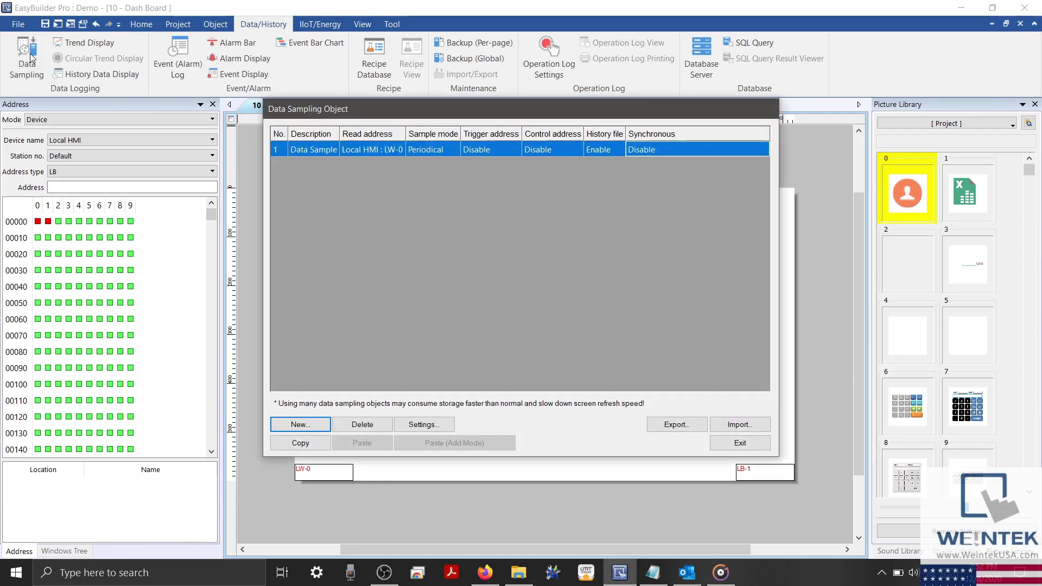
# - Keep the Data Sample history file name 'Data', set preservation limit to 1 day, and confirm
pyautogui.doubleClick(314, 141)
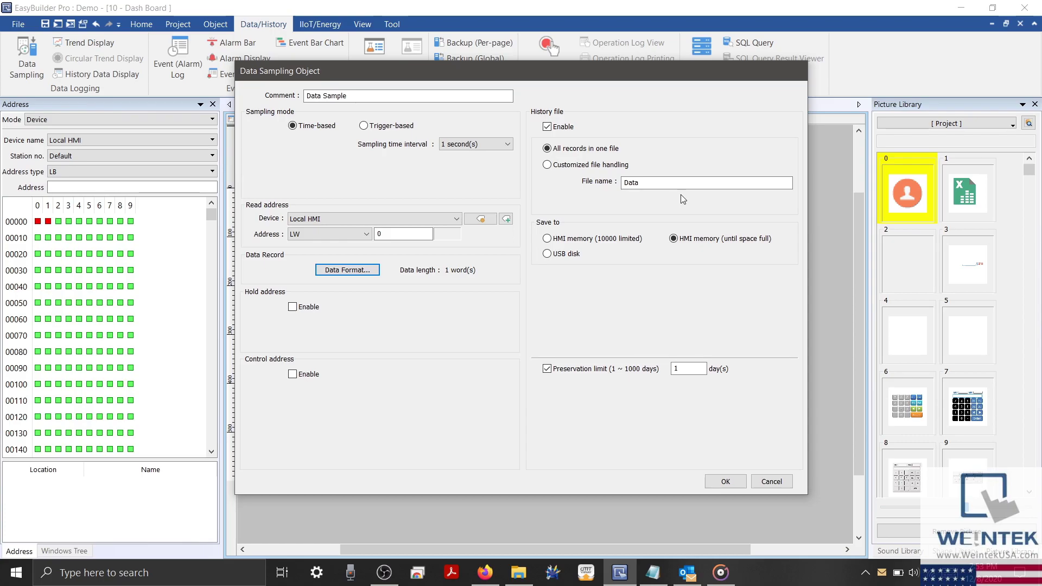
pyautogui.moveTo(651, 183); pyautogui.dragTo(618, 193)
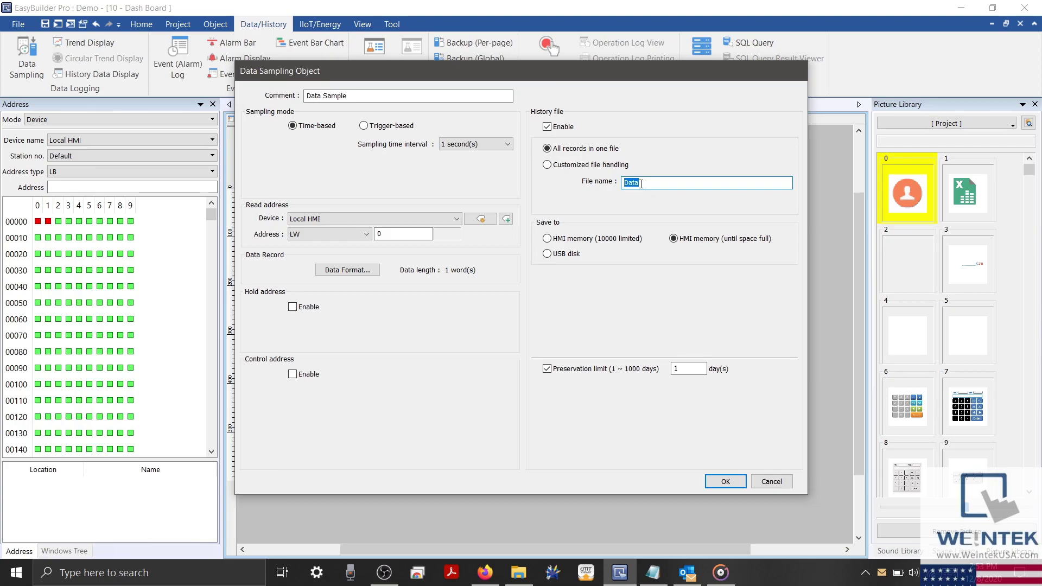
pyautogui.click(641, 183)
pyautogui.click(692, 369)
pyautogui.doubleClick(673, 370)
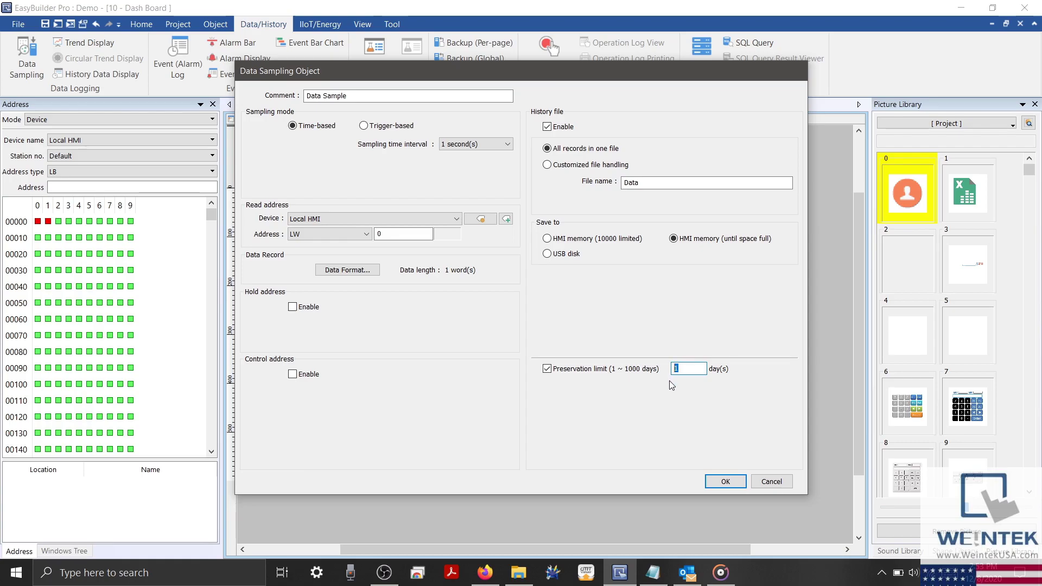
pyautogui.write('1')
pyautogui.click(720, 486)
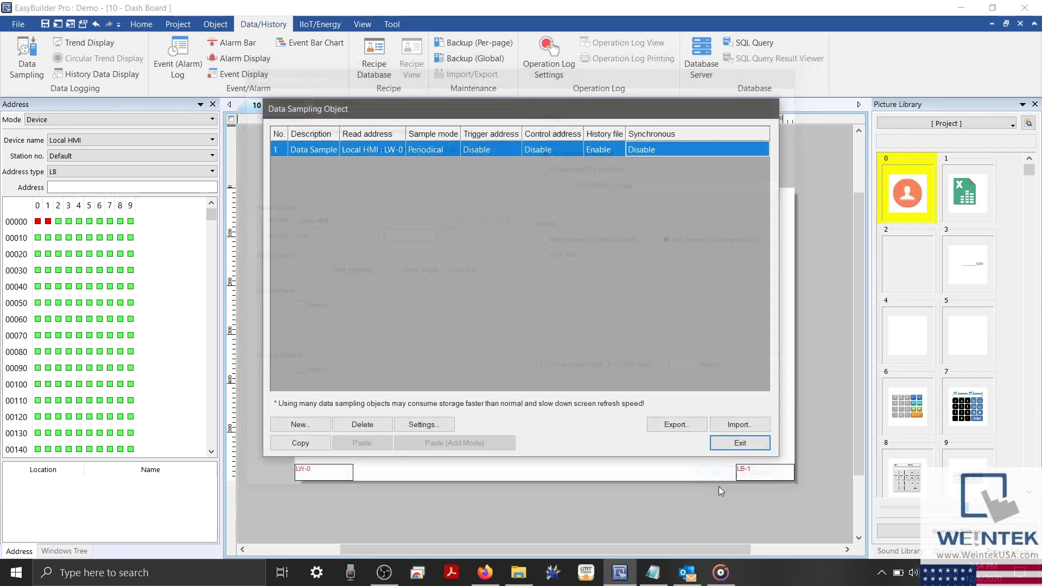
# - Exit the data sampling list and open the Event (Alarm) Log settings
pyautogui.click(725, 444)
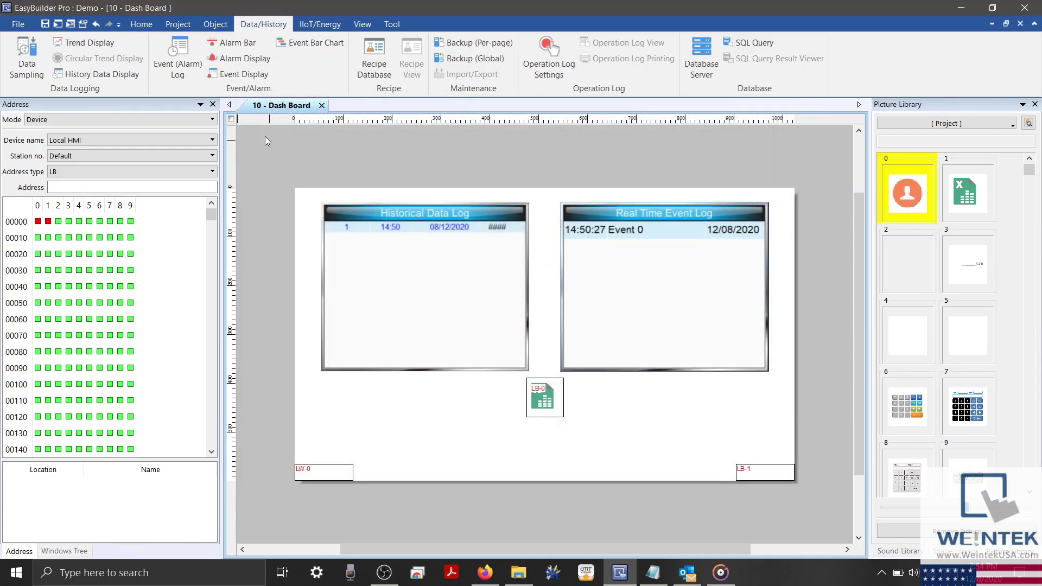
pyautogui.click(177, 66)
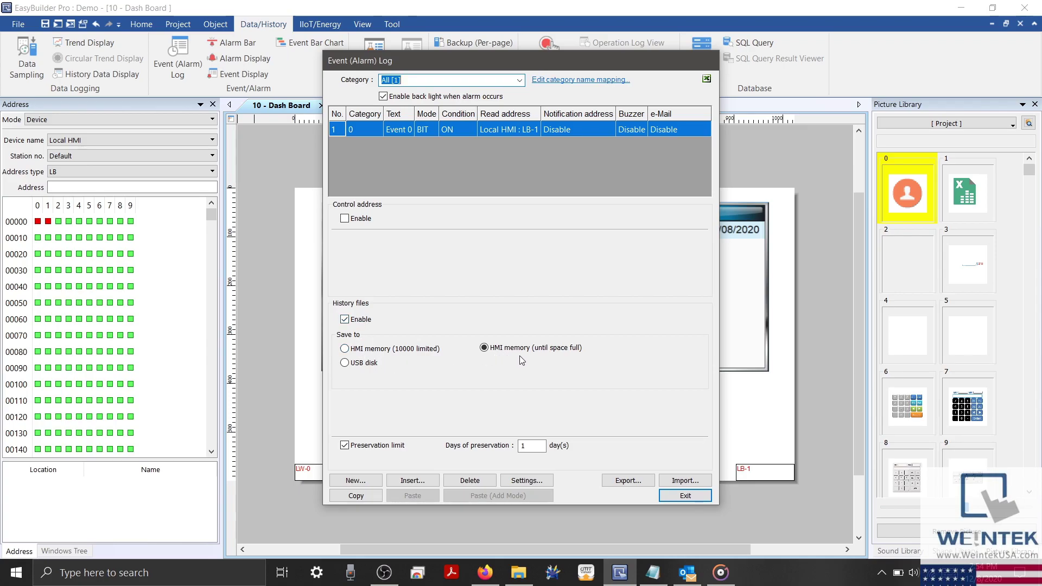
# - Set event log days of preservation to 1, confirm Event 0 saves to history, and exit
pyautogui.doubleClick(522, 446)
pyautogui.write('1')
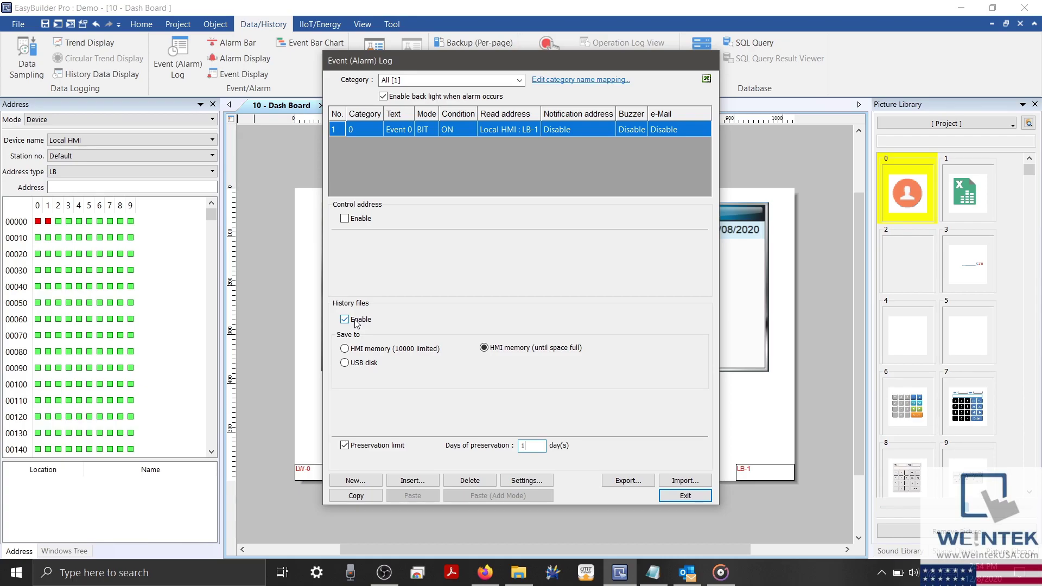
pyautogui.doubleClick(439, 130)
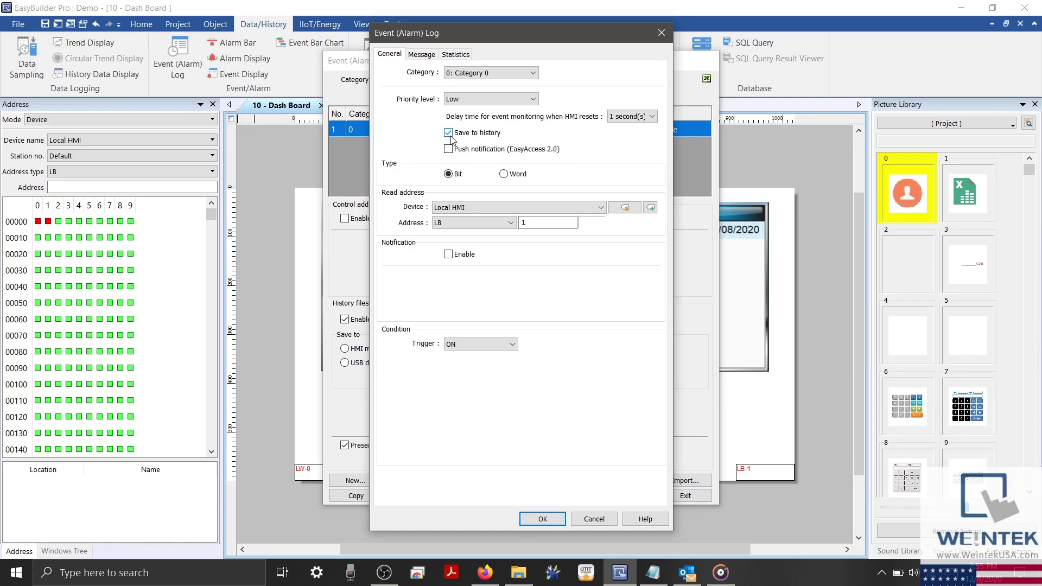
pyautogui.click(539, 520)
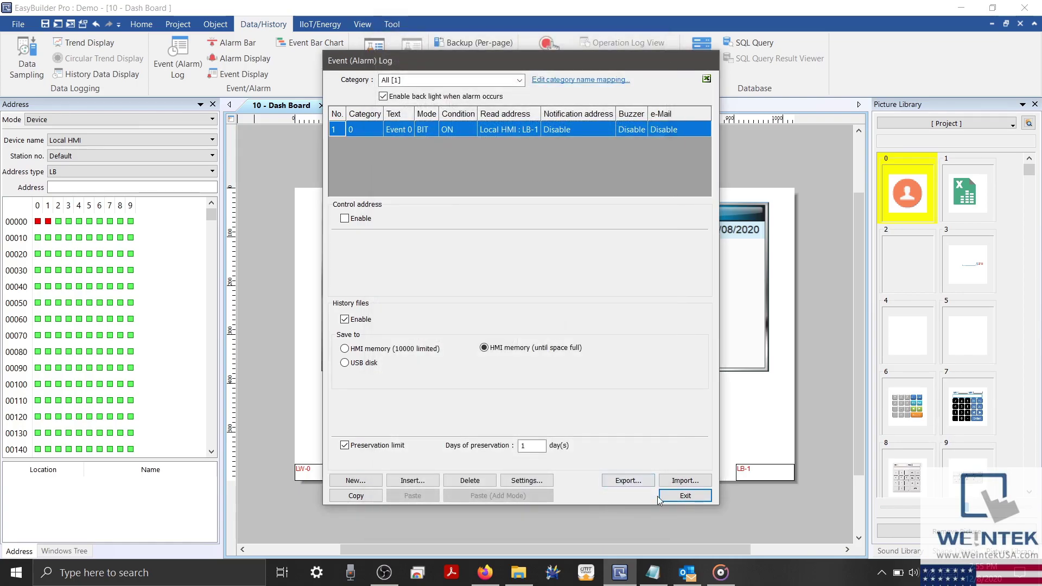
pyautogui.click(661, 496)
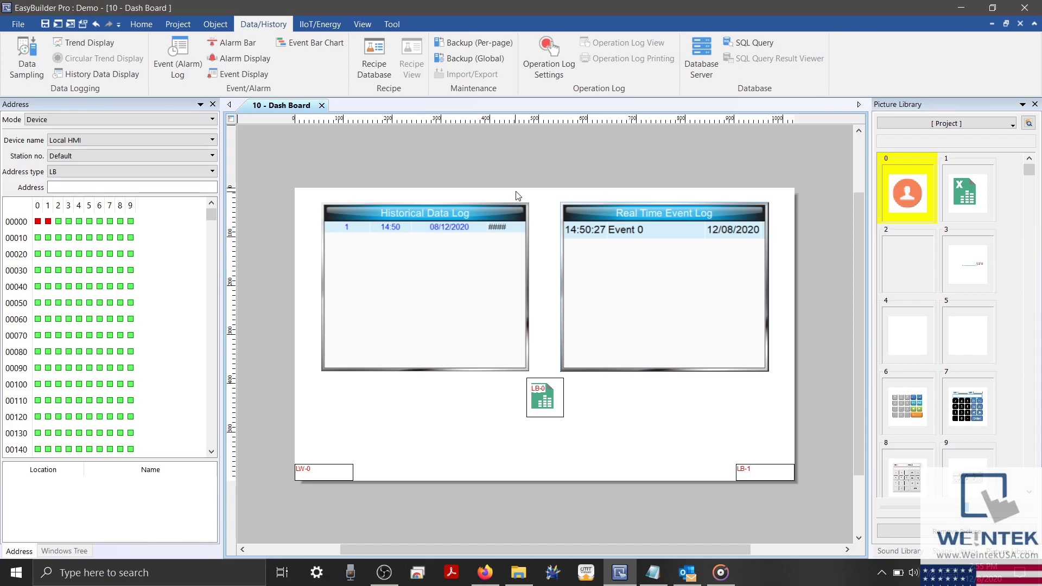
# - Open the Backup (Global) list and create a new backup entry
pyautogui.click(484, 62)
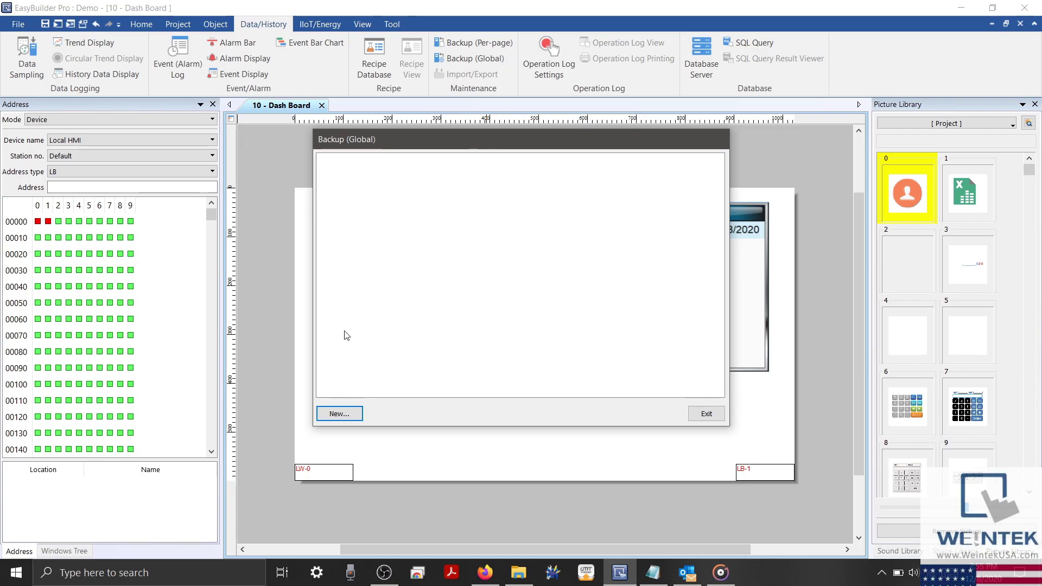
pyautogui.click(347, 415)
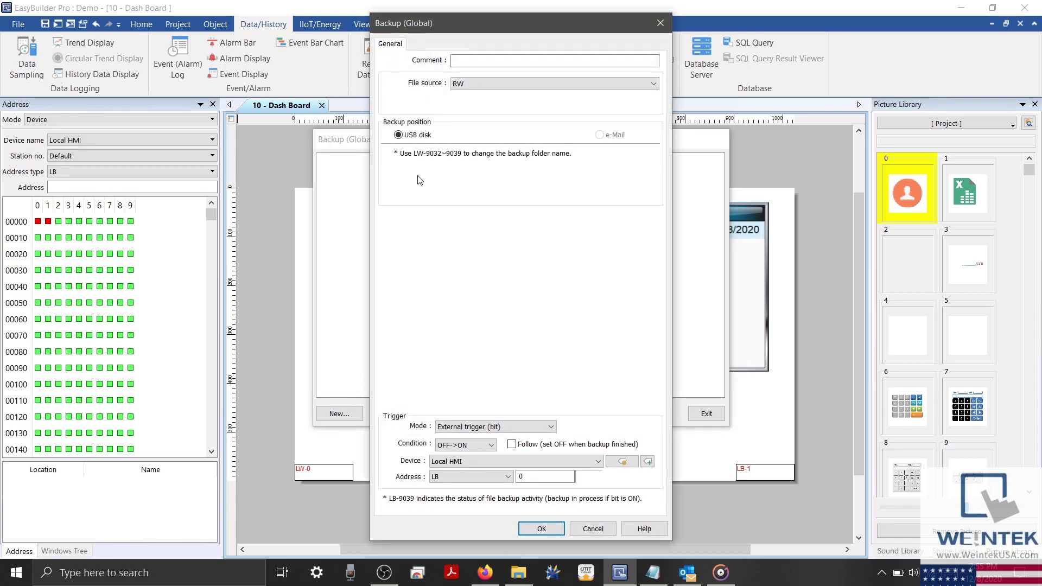
# - Set the backup source to Historical data sampling, object 1. Data Sample, in CSV format
pyautogui.click(482, 87)
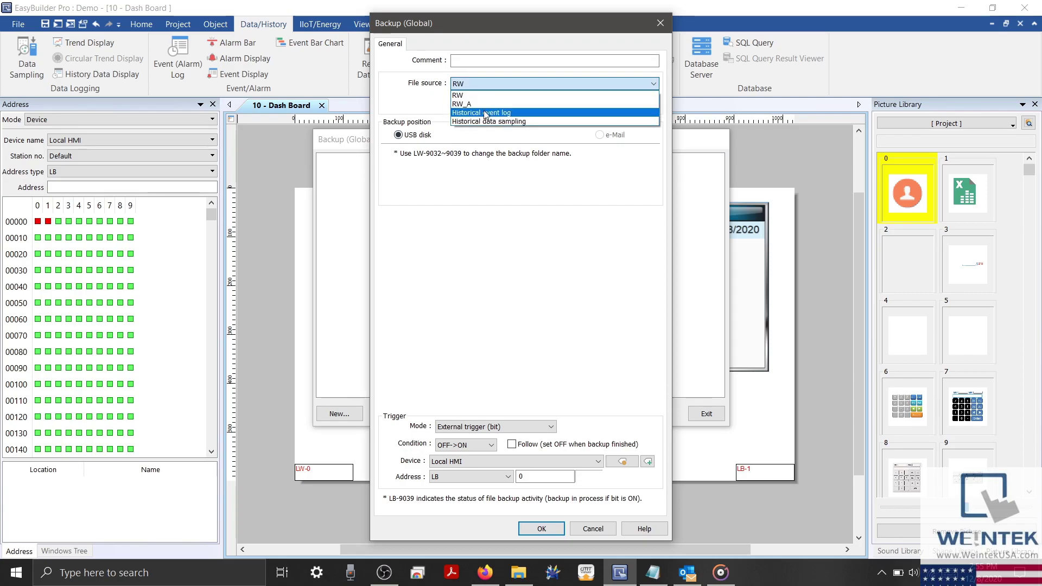
pyautogui.click(486, 121)
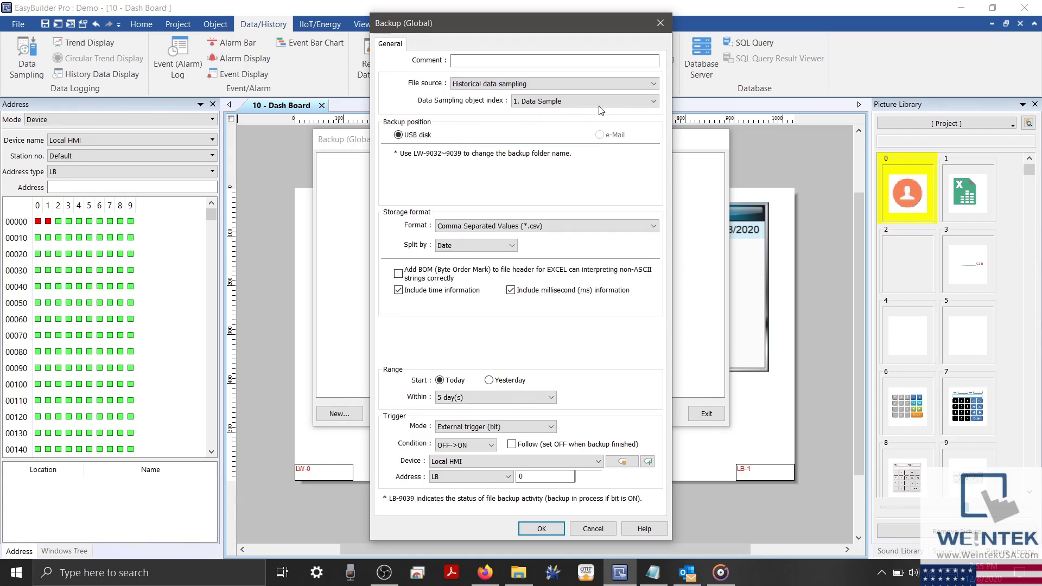
pyautogui.click(618, 104)
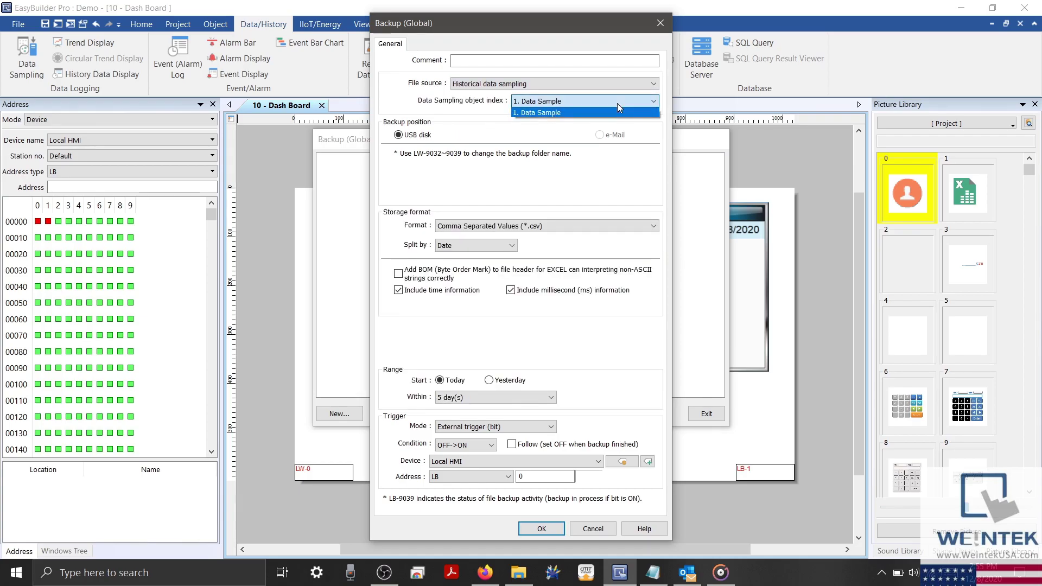
pyautogui.click(545, 113)
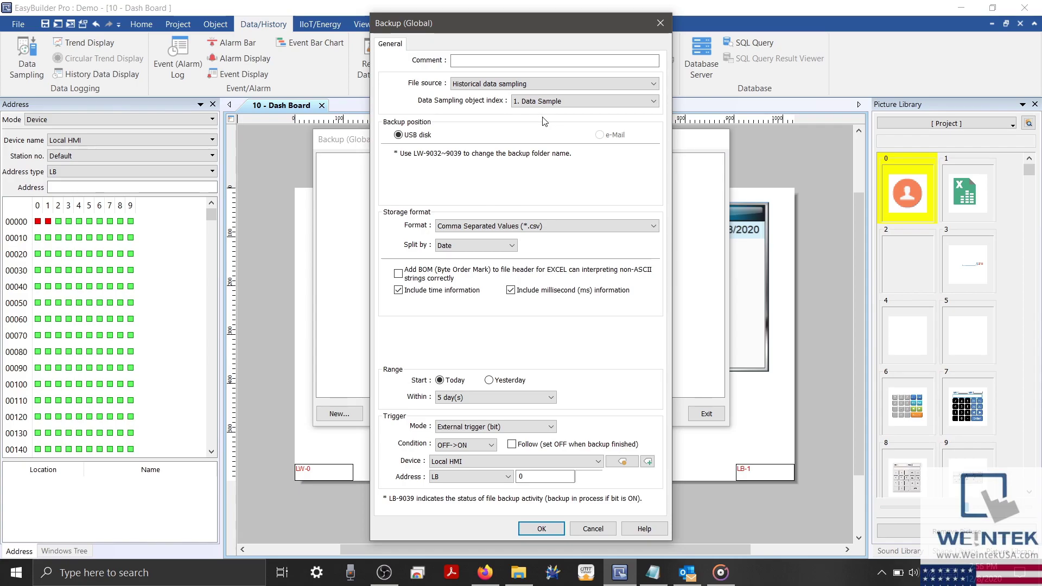
pyautogui.click(540, 227)
pyautogui.click(541, 227)
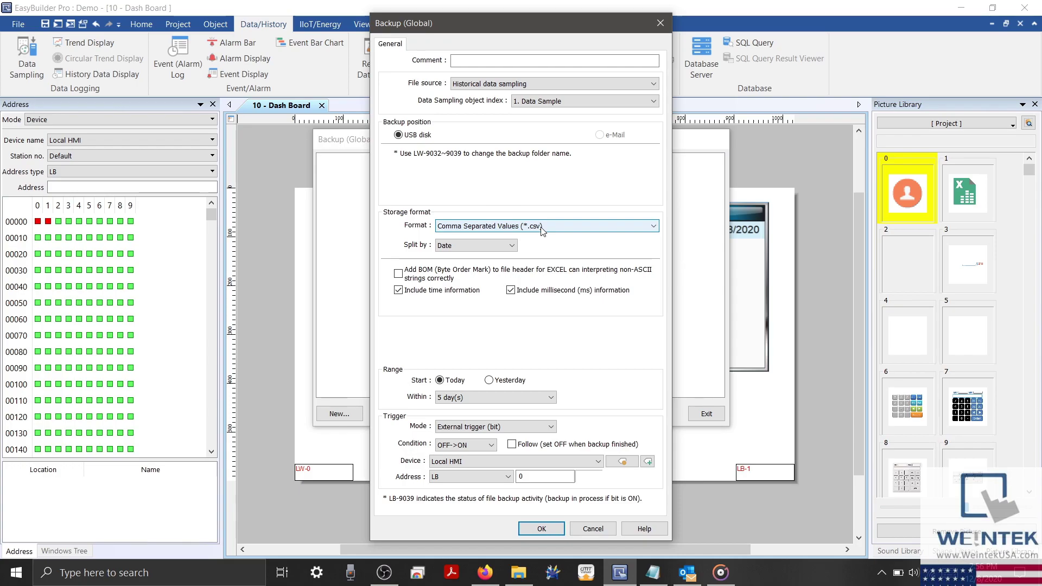
# - Try the No split and Number of rows file-splitting options, settling on splitting by Date
pyautogui.click(502, 248)
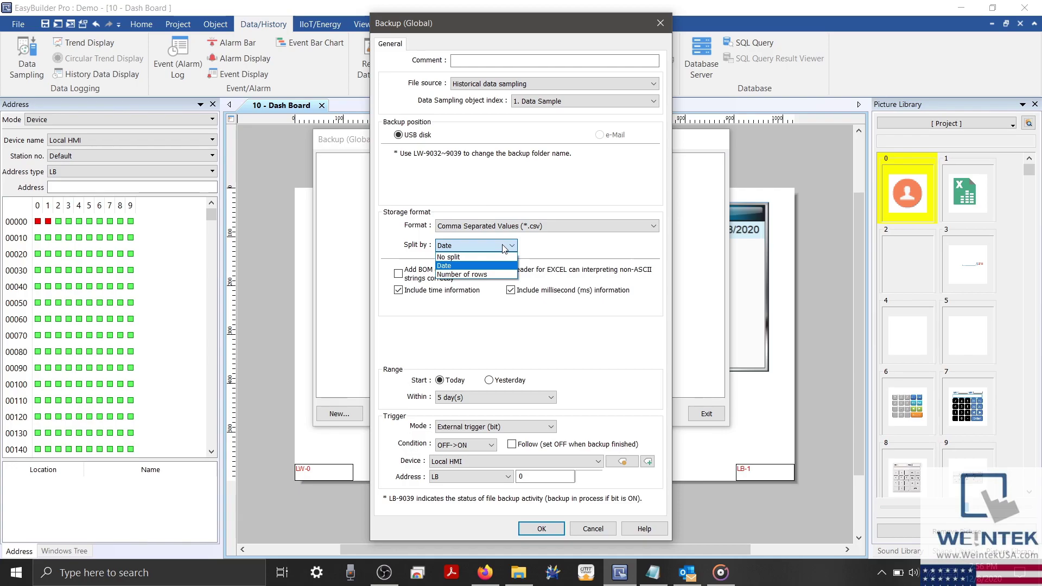
pyautogui.click(520, 250)
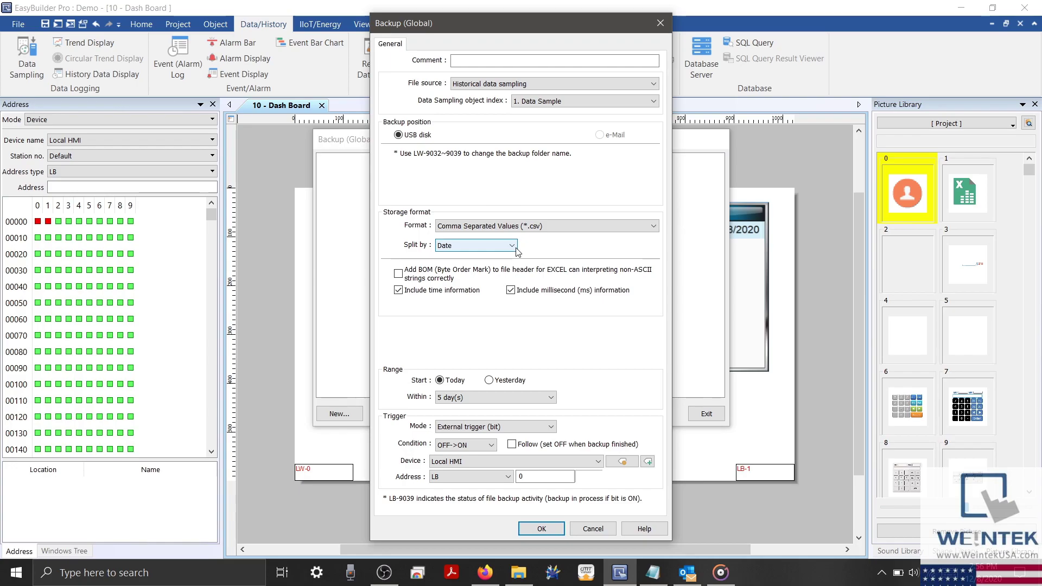
pyautogui.click(516, 250)
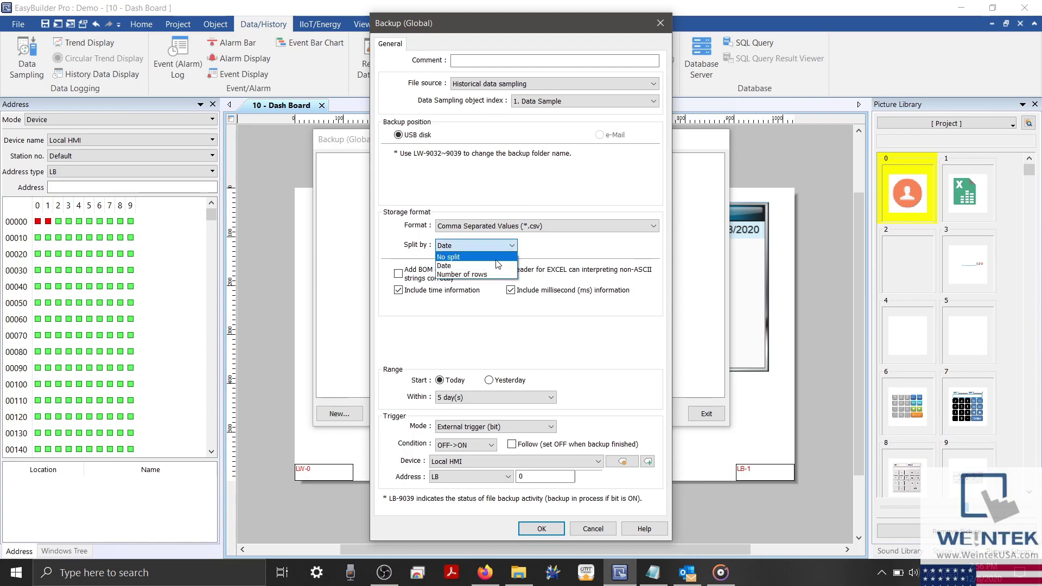
pyautogui.click(496, 260)
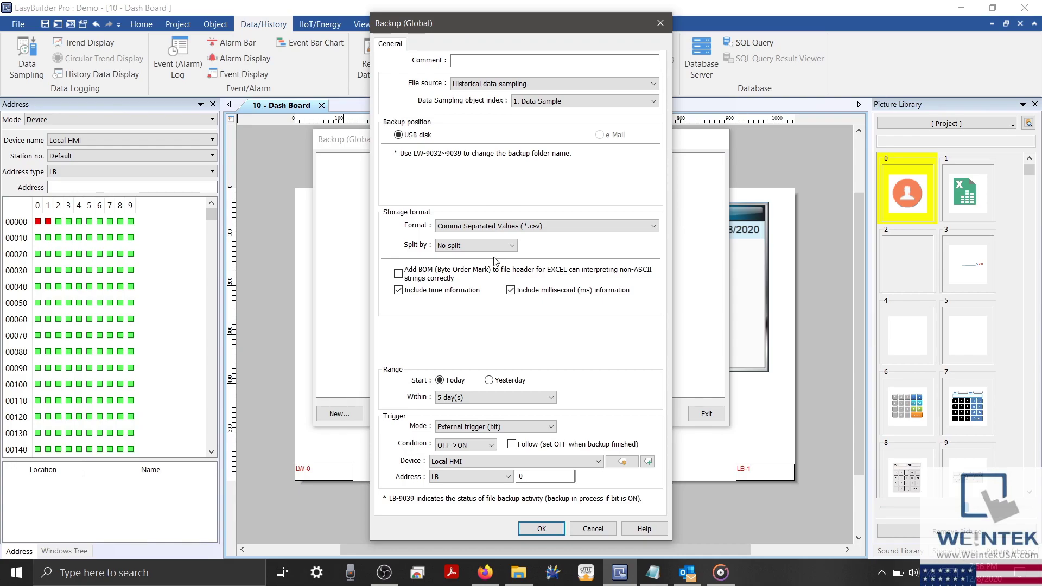
pyautogui.click(496, 246)
pyautogui.click(486, 275)
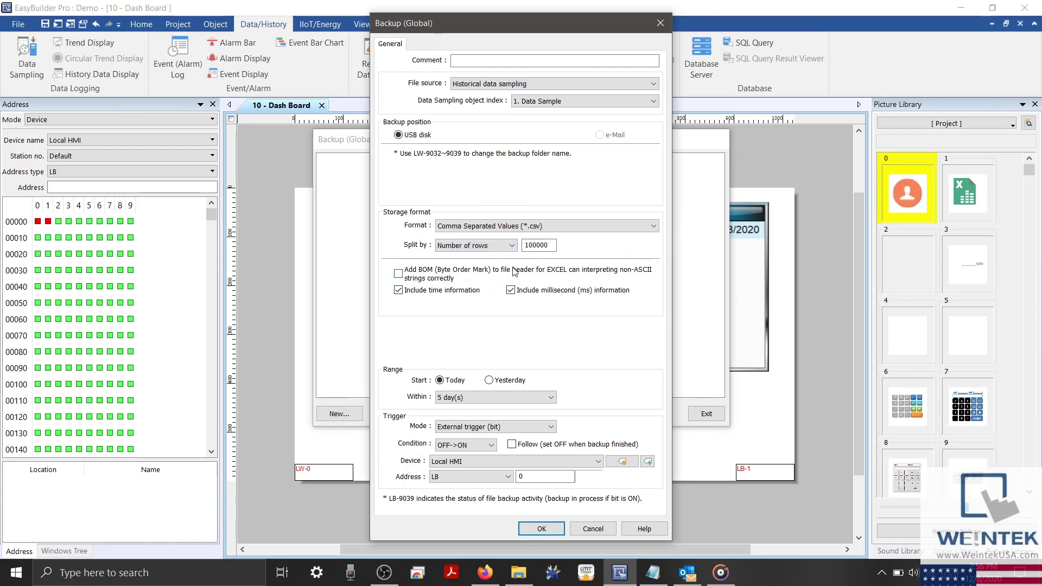
pyautogui.click(485, 247)
pyautogui.click(486, 266)
# - Limit the backup range to within 1 day and confirm the data sampling backup
pyautogui.click(459, 396)
pyautogui.scroll(2, 481, 266)
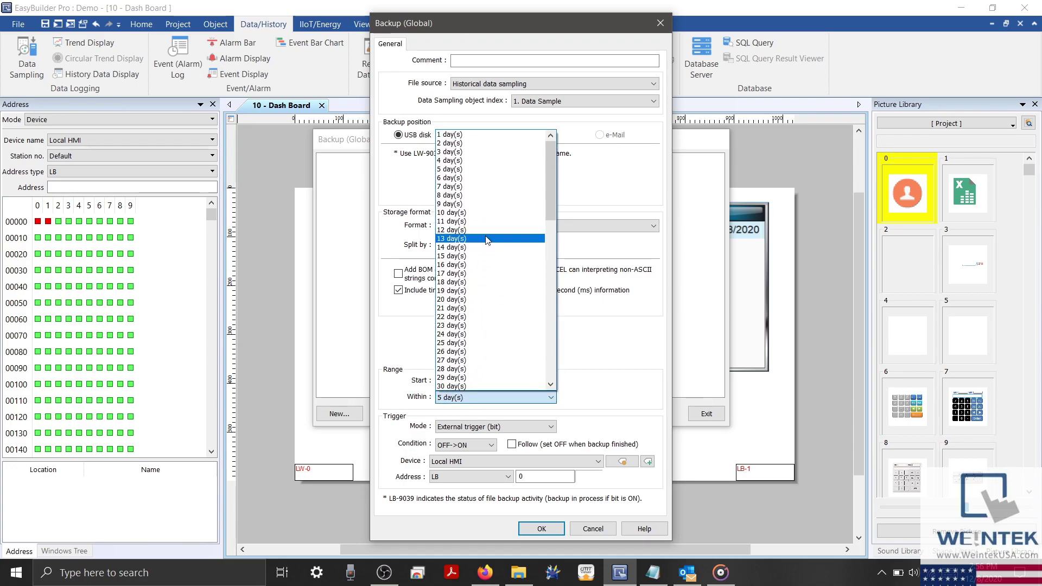
pyautogui.click(470, 135)
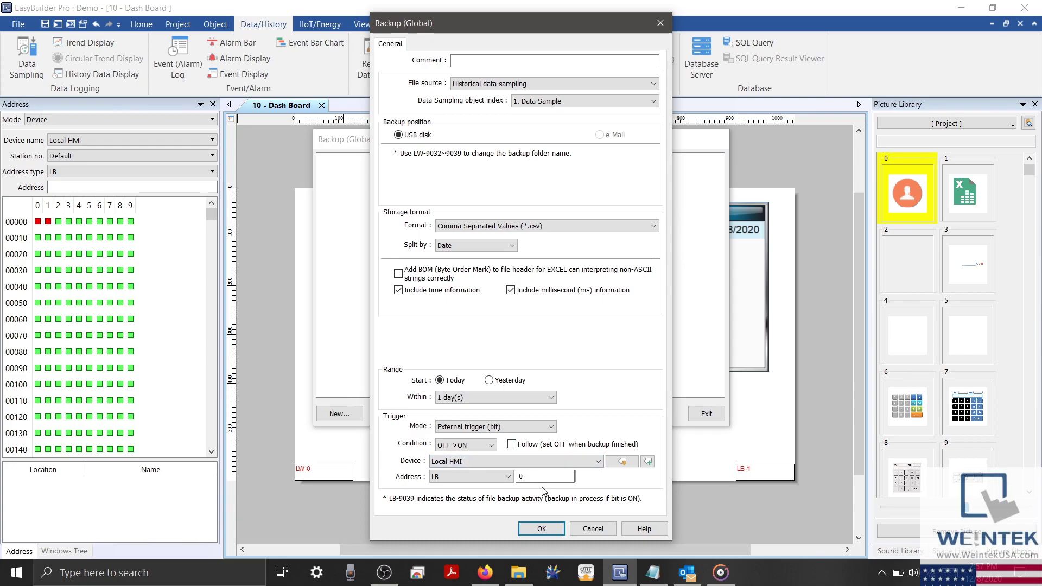
pyautogui.click(543, 529)
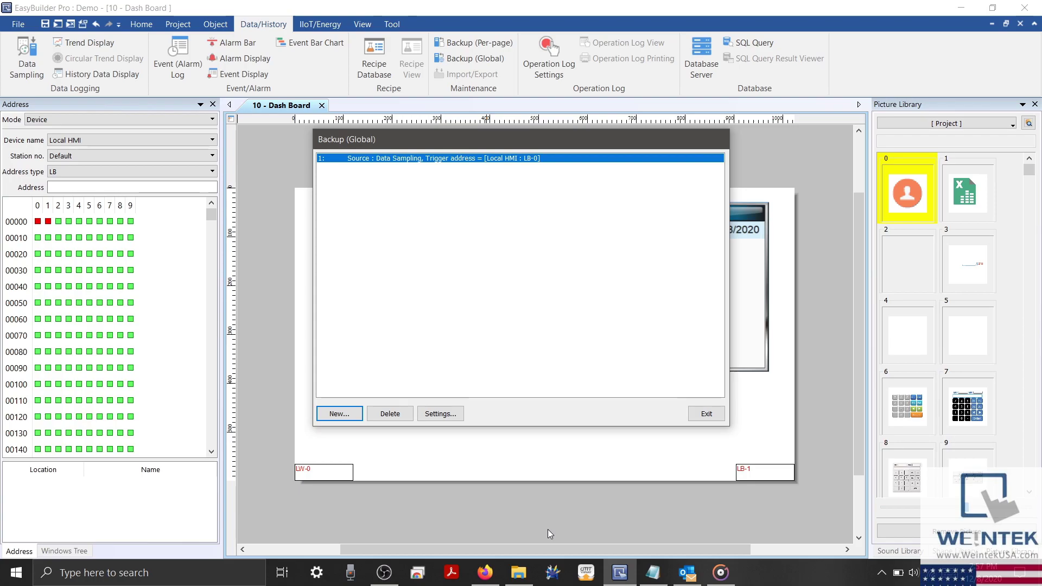
# - Create a second global backup with Historical event log as its file source
pyautogui.click(349, 415)
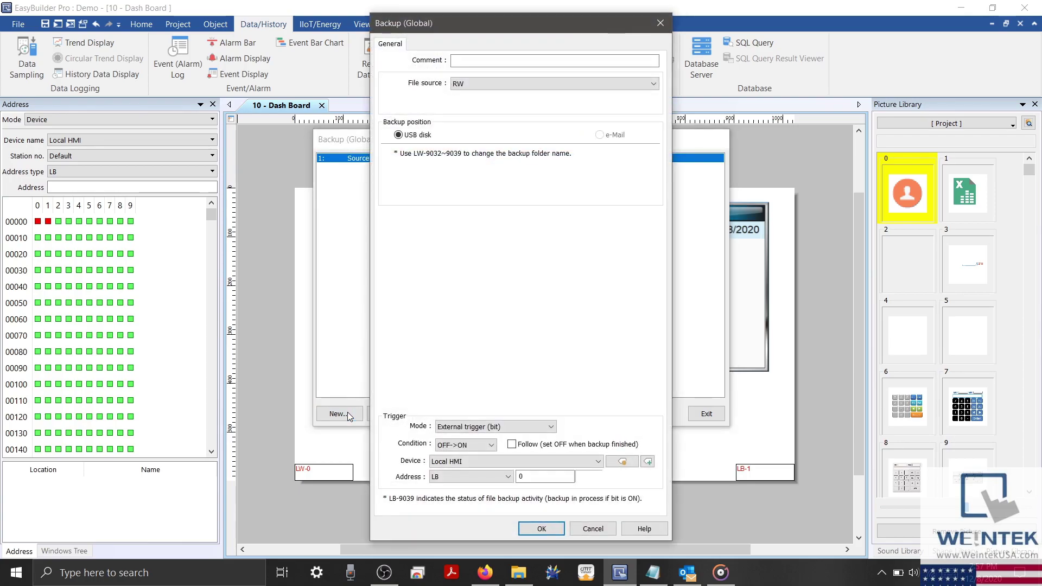
pyautogui.click(608, 82)
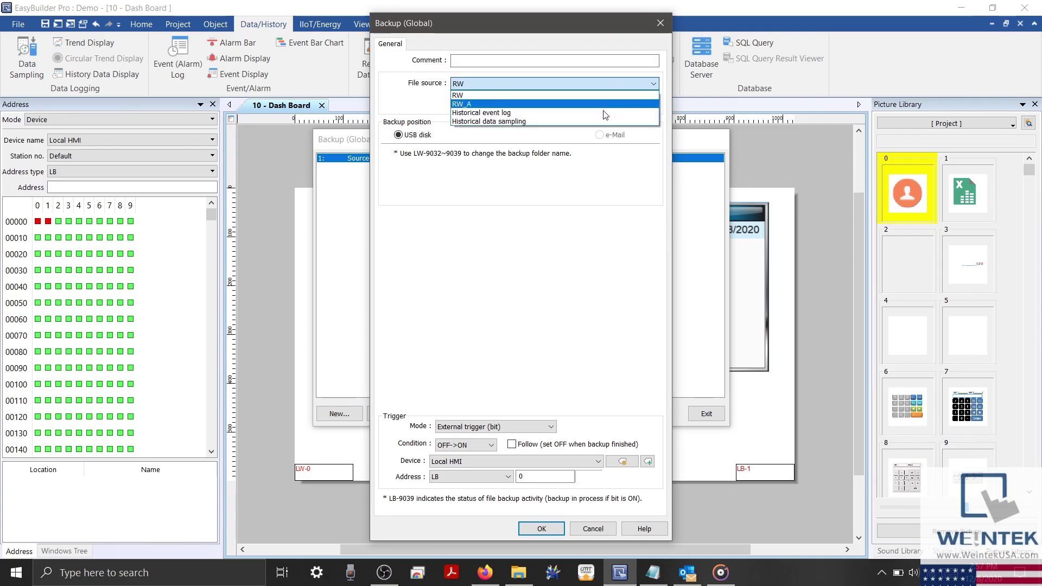
pyautogui.click(603, 114)
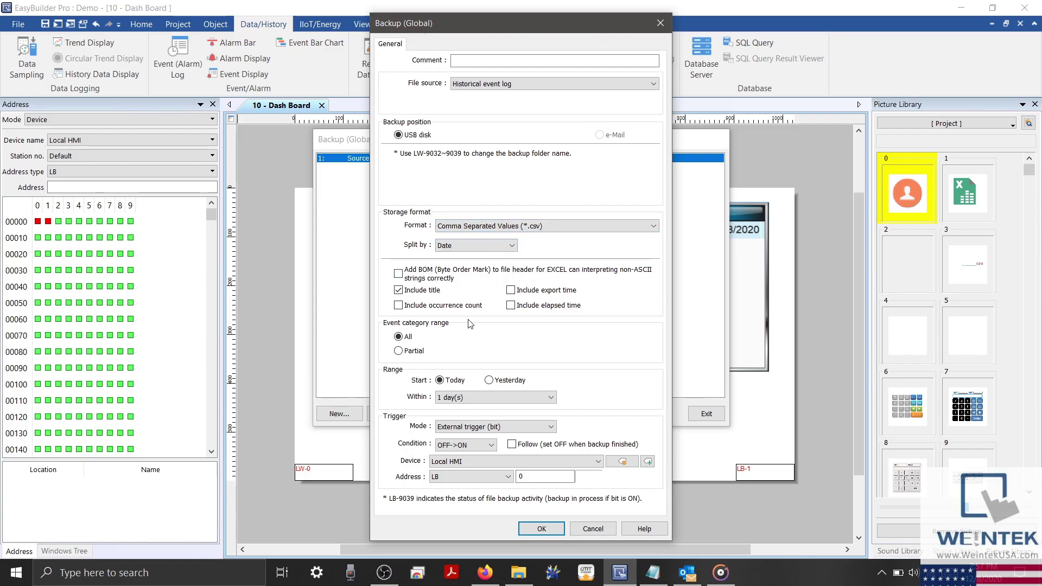
# - Leave export time and elapsed time off and keep All categories after viewing the range syntax
pyautogui.click(511, 291)
pyautogui.click(510, 291)
pyautogui.click(510, 305)
pyautogui.click(512, 307)
pyautogui.click(398, 351)
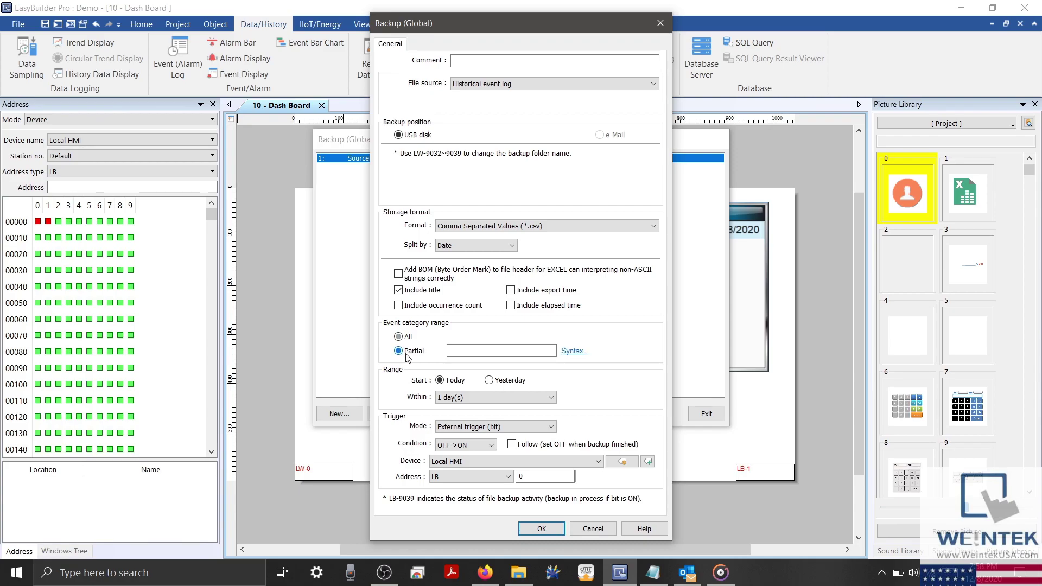
pyautogui.click(574, 352)
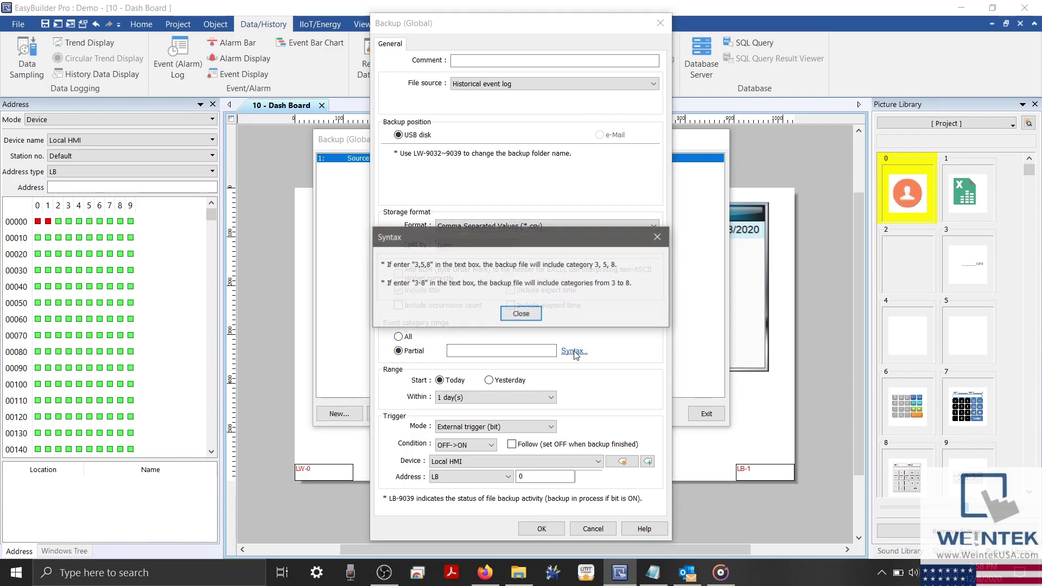
pyautogui.click(522, 315)
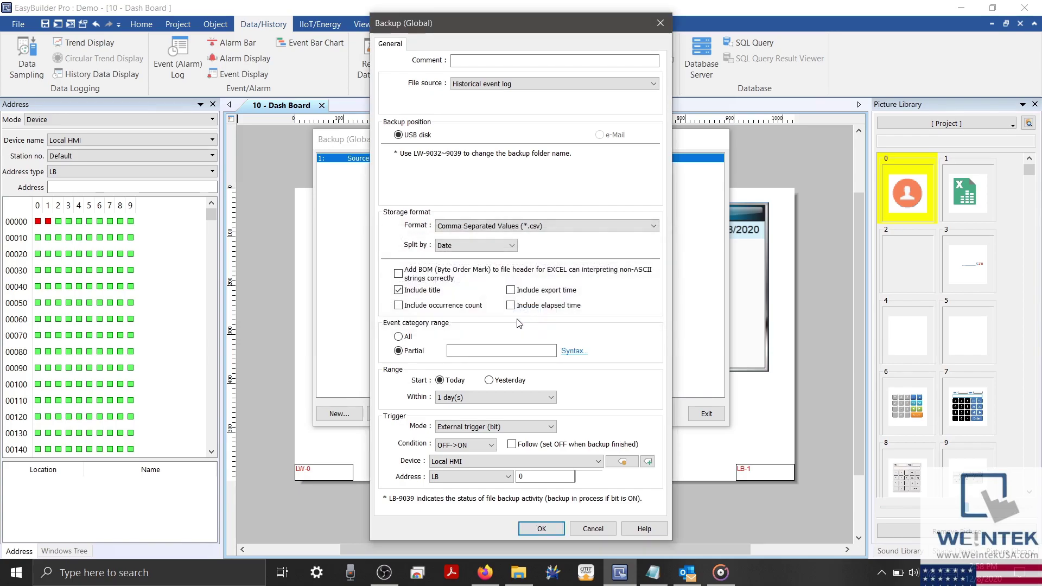
pyautogui.click(402, 337)
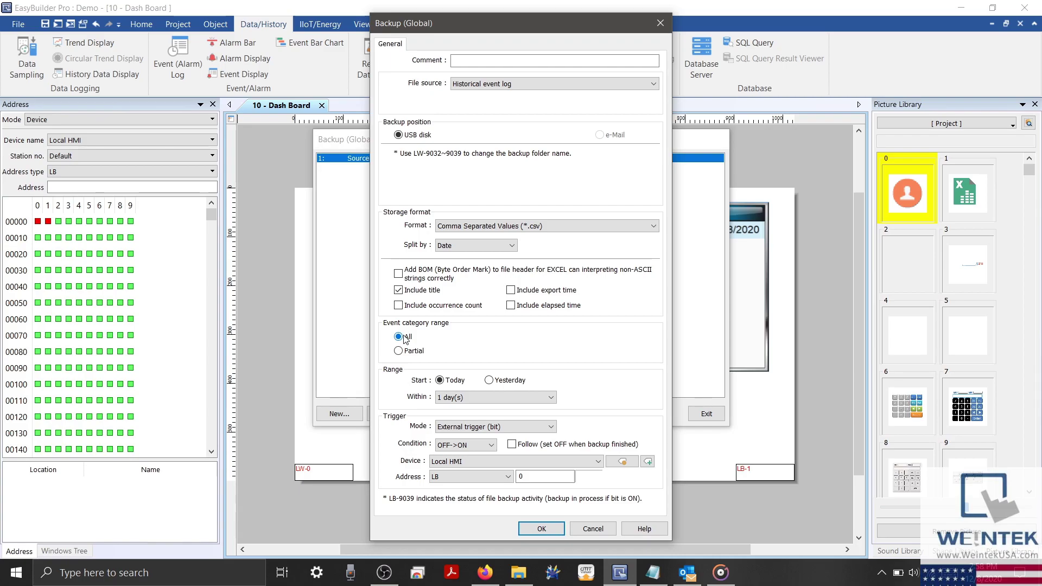
# - Keep the range at 1 day, check the LB-0 trigger address, and confirm the event log backup
pyautogui.click(453, 400)
pyautogui.click(459, 388)
pyautogui.click(529, 477)
pyautogui.click(541, 529)
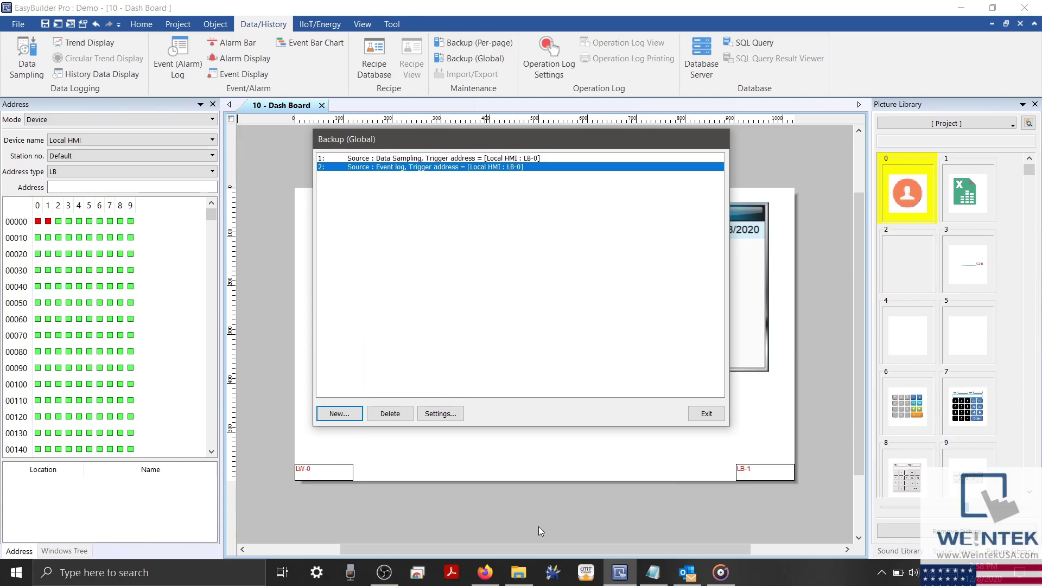
# - Exit the backup list and inspect the LB-0 switch, LW-0 and LB-1 objects on Dash Board
pyautogui.click(710, 414)
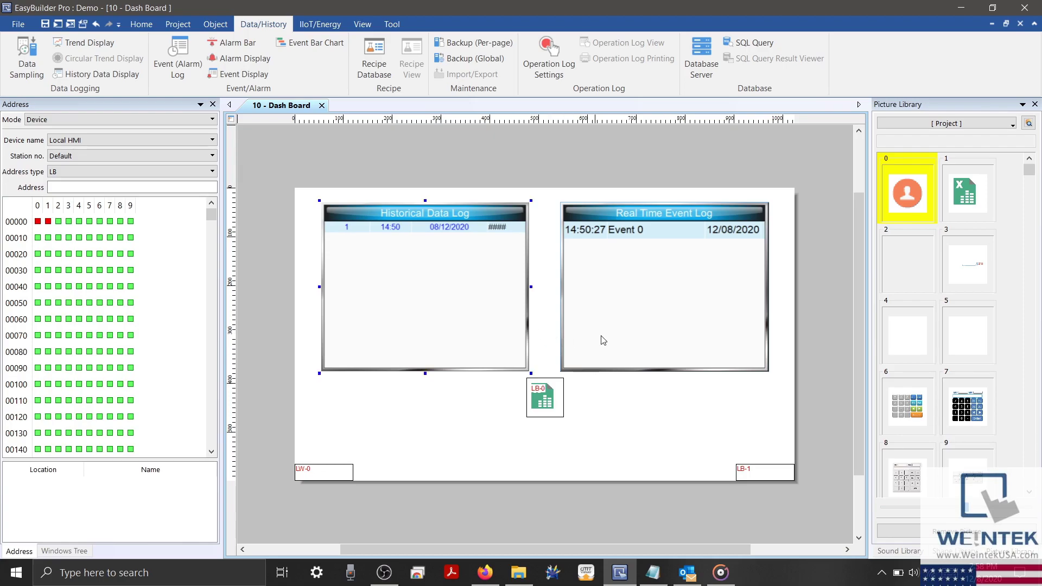
pyautogui.click(609, 364)
pyautogui.click(541, 392)
pyautogui.doubleClick(542, 393)
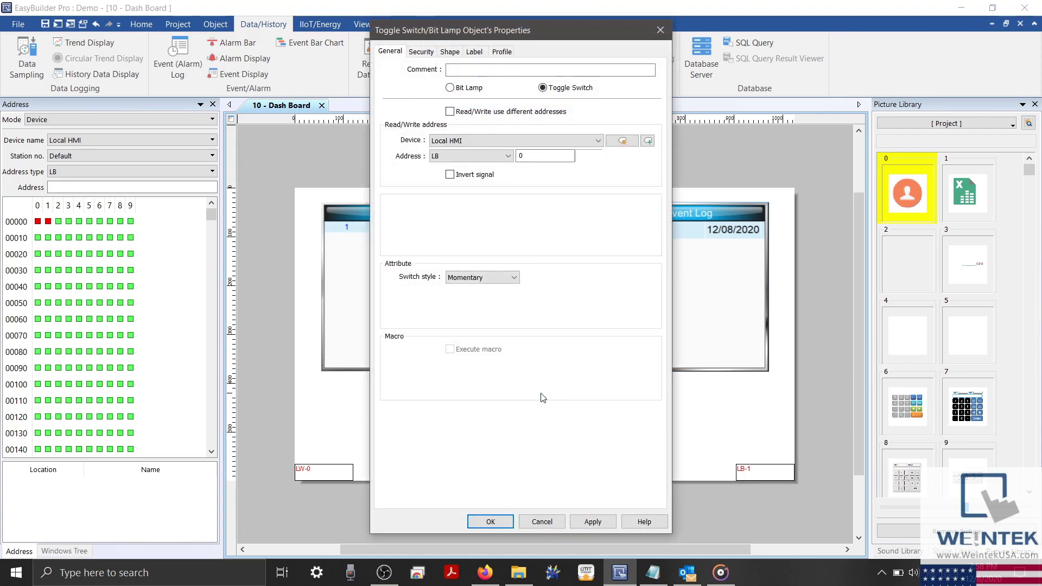
pyautogui.click(535, 521)
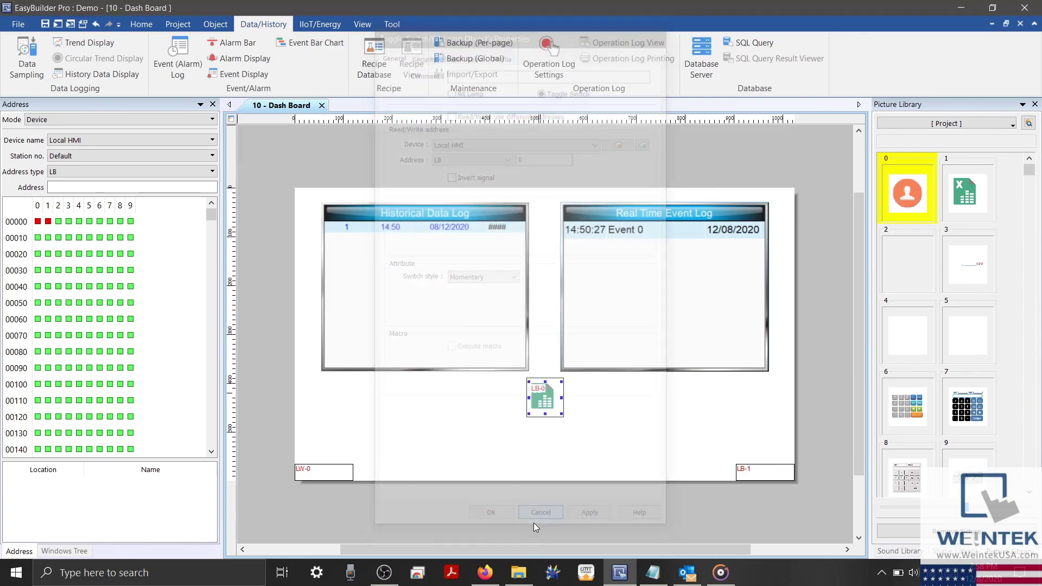
pyautogui.click(344, 468)
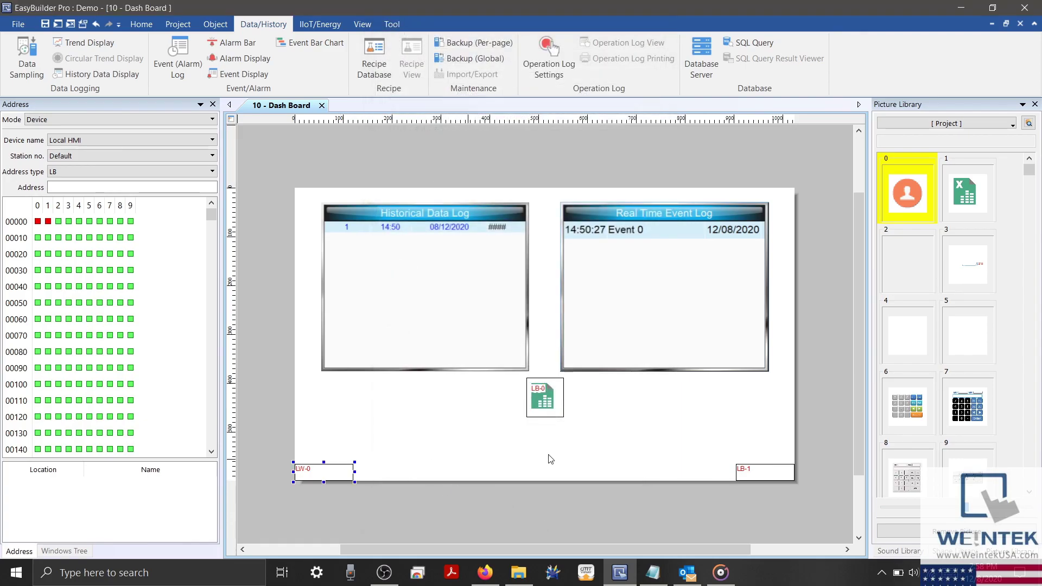
pyautogui.click(741, 467)
# - Run offline simulation from the Project tab and press the LB-0 Excel backup switch
pyautogui.click(183, 26)
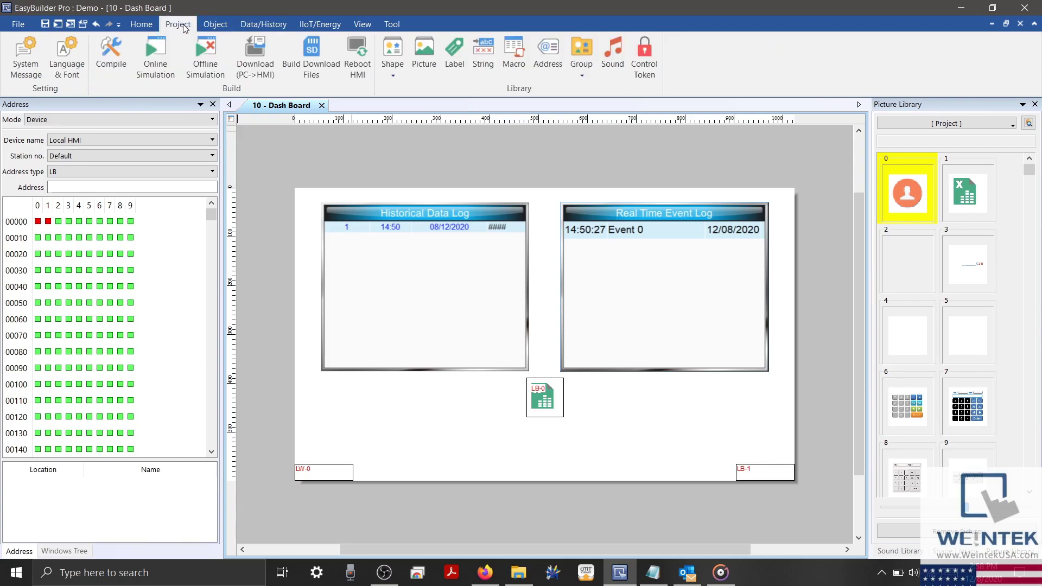
pyautogui.click(203, 46)
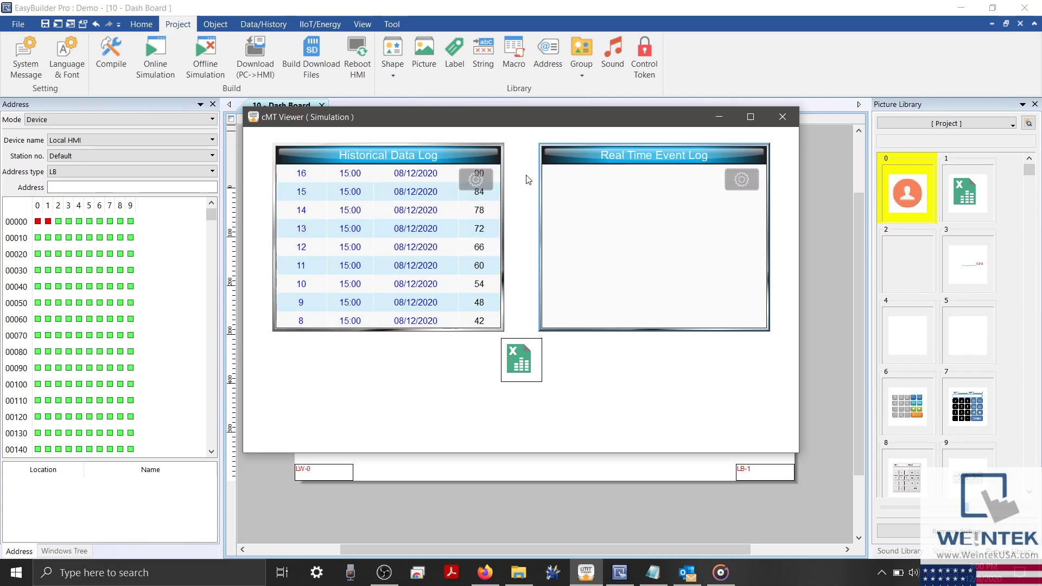
pyautogui.click(524, 358)
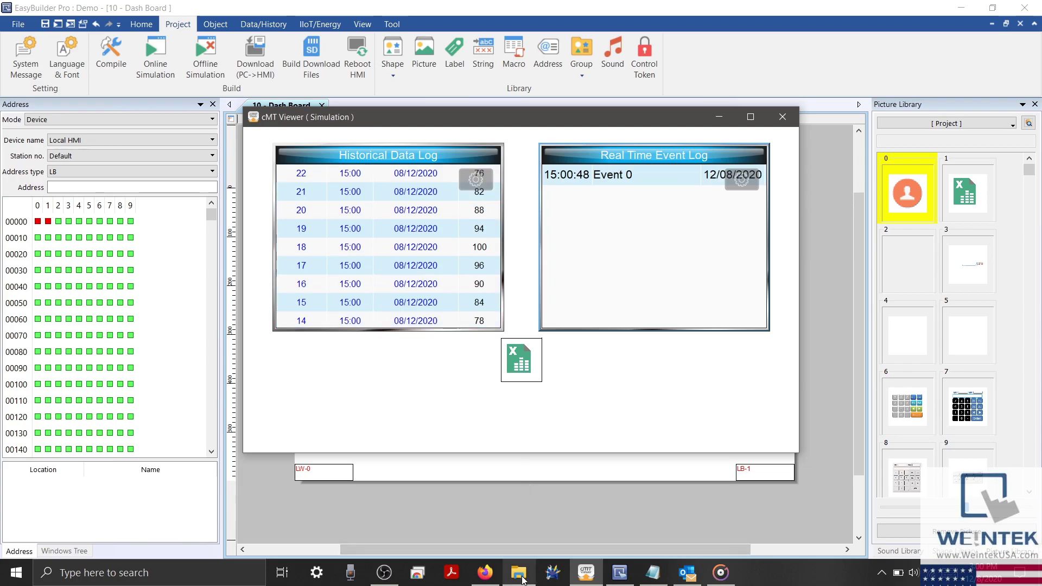
# - Open C:\EBpro\usb1 in File Explorer to view the datalog and eventlog backup folders
pyautogui.moveTo(521, 578)
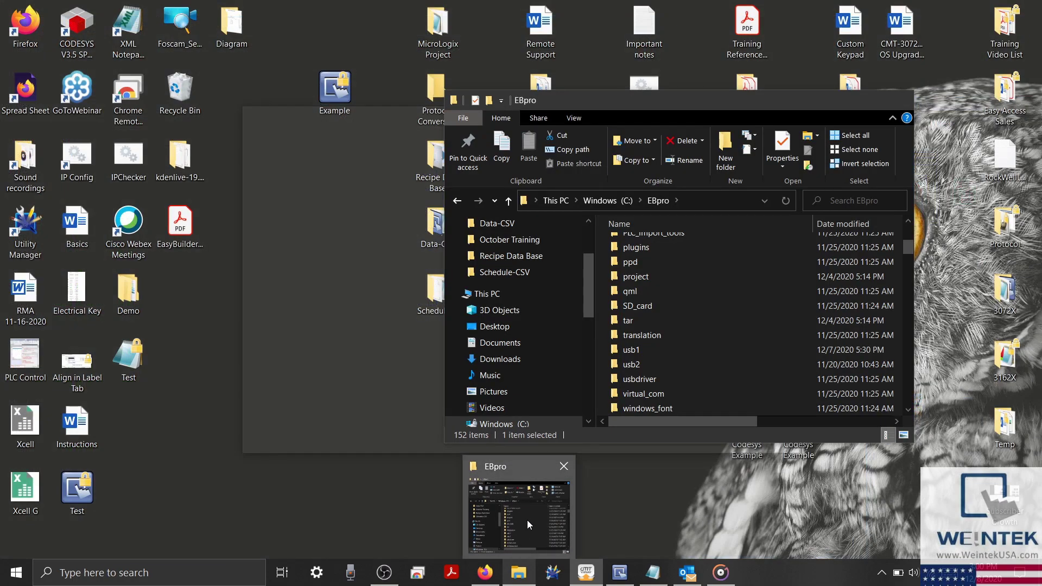
pyautogui.click(527, 520)
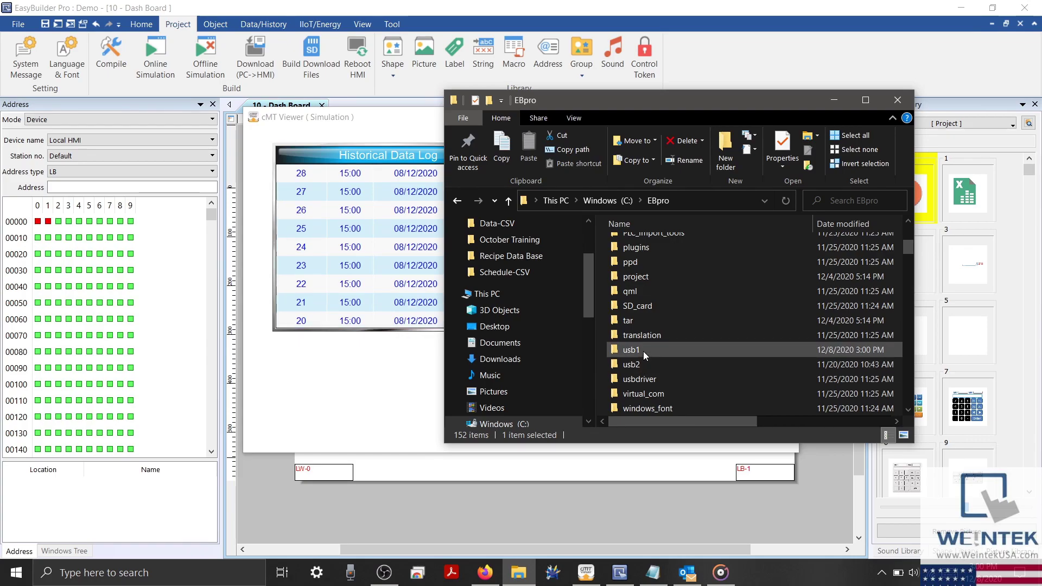
pyautogui.click(669, 200)
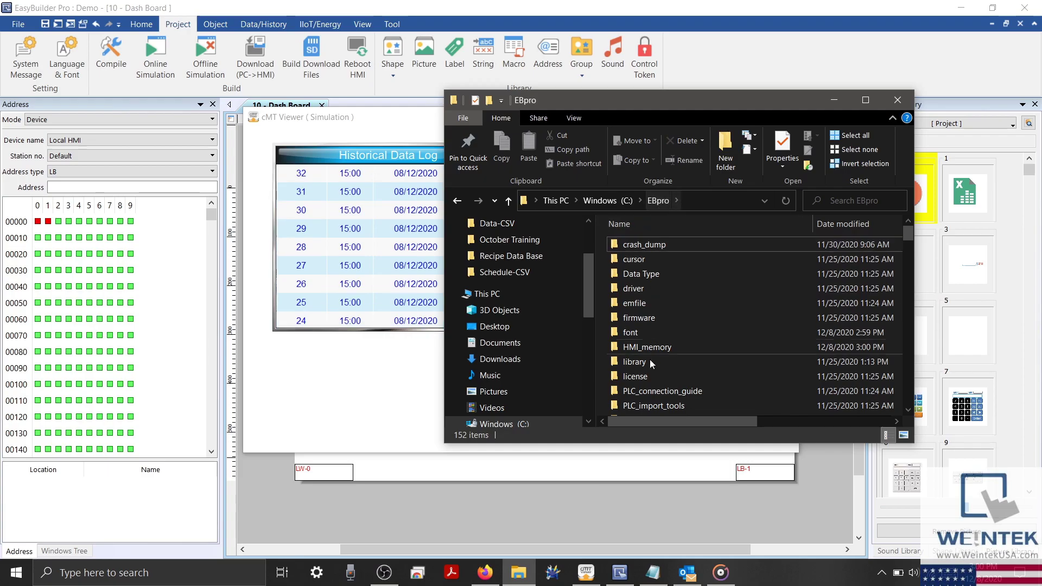
pyautogui.scroll(-4, 646, 372)
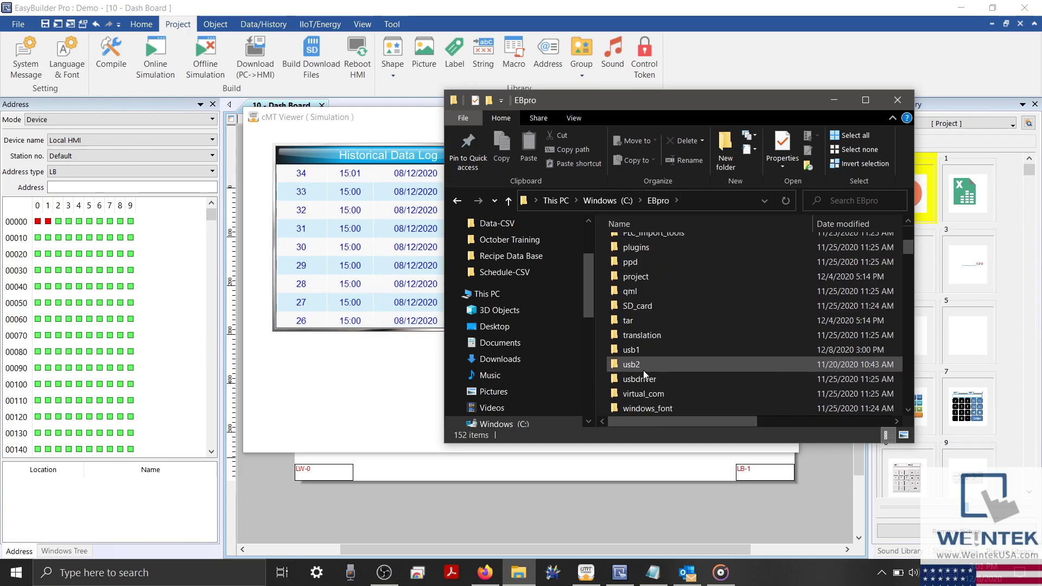
pyautogui.click(640, 356)
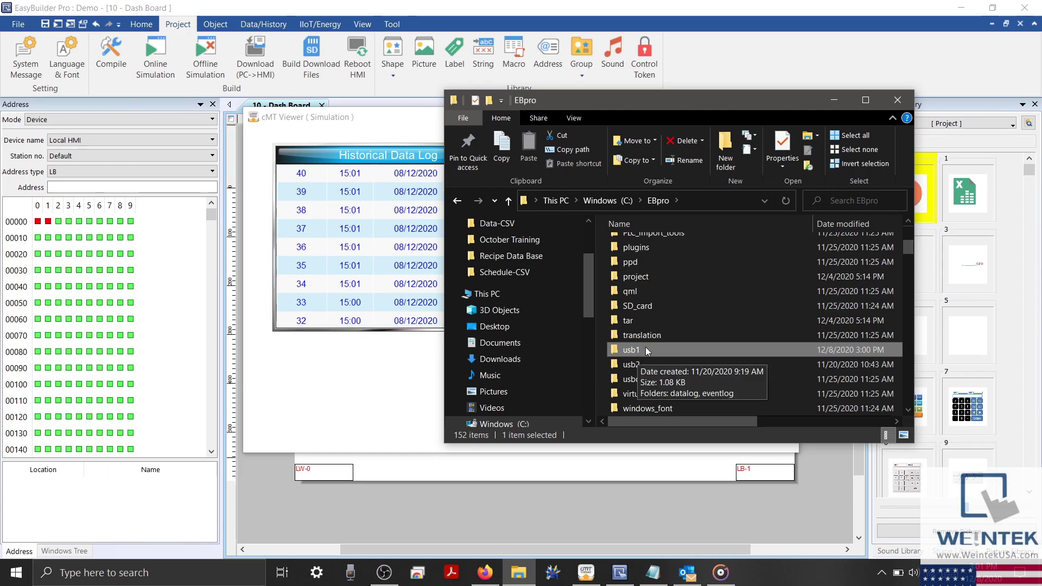
pyautogui.doubleClick(646, 351)
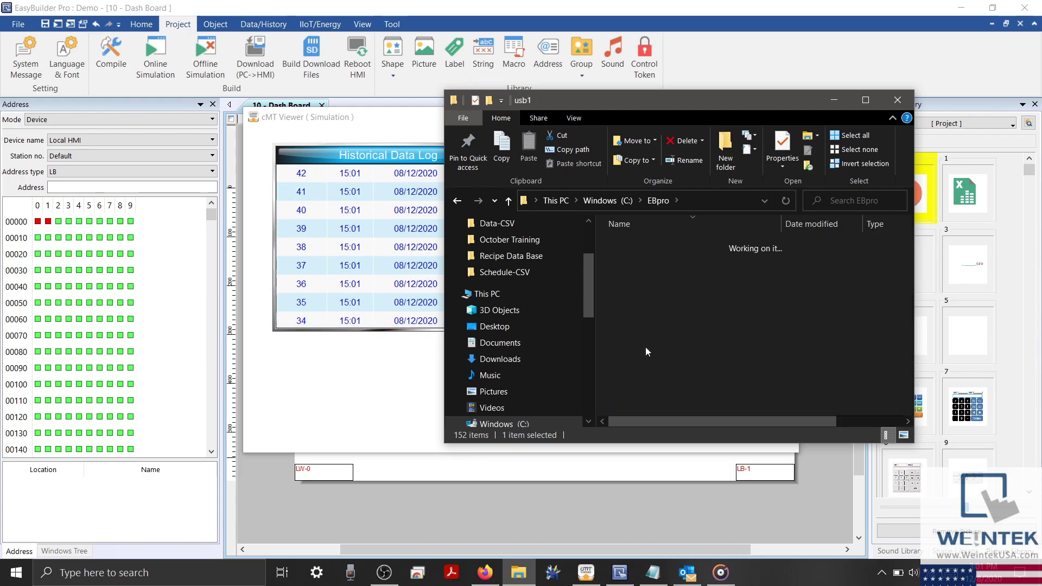